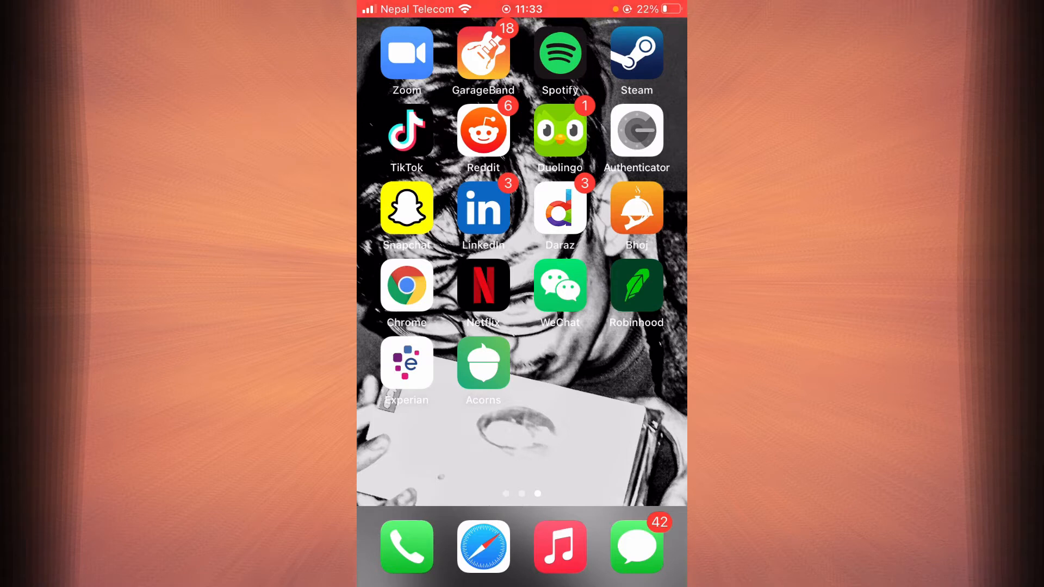
pyautogui.hscroll(-1, 522, 261)
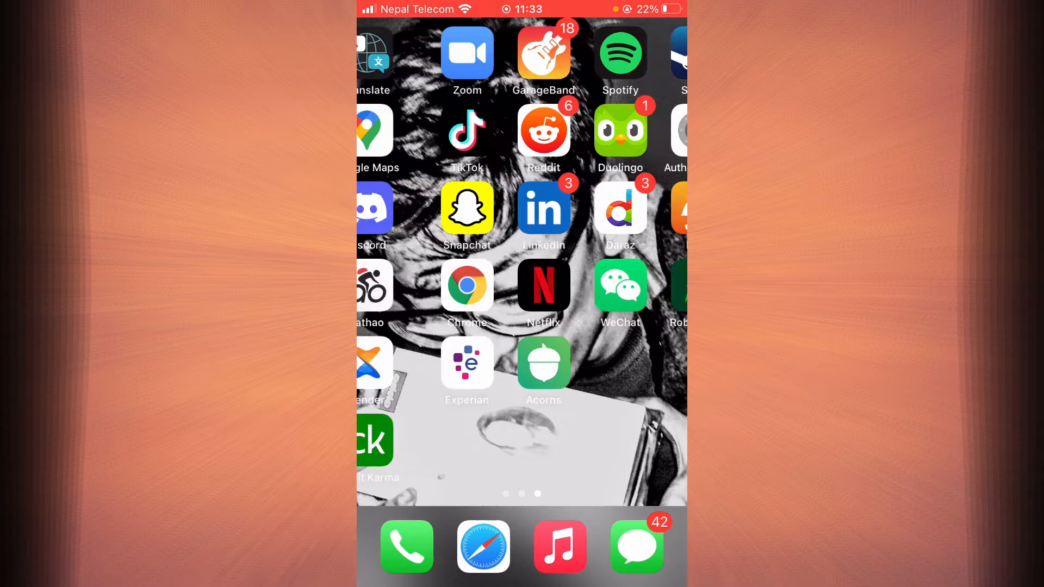
pyautogui.hscroll(-1, 522, 262)
# Search the App Store for 'acorns' and view the installed Acorns app in results
pyautogui.click(560, 132)
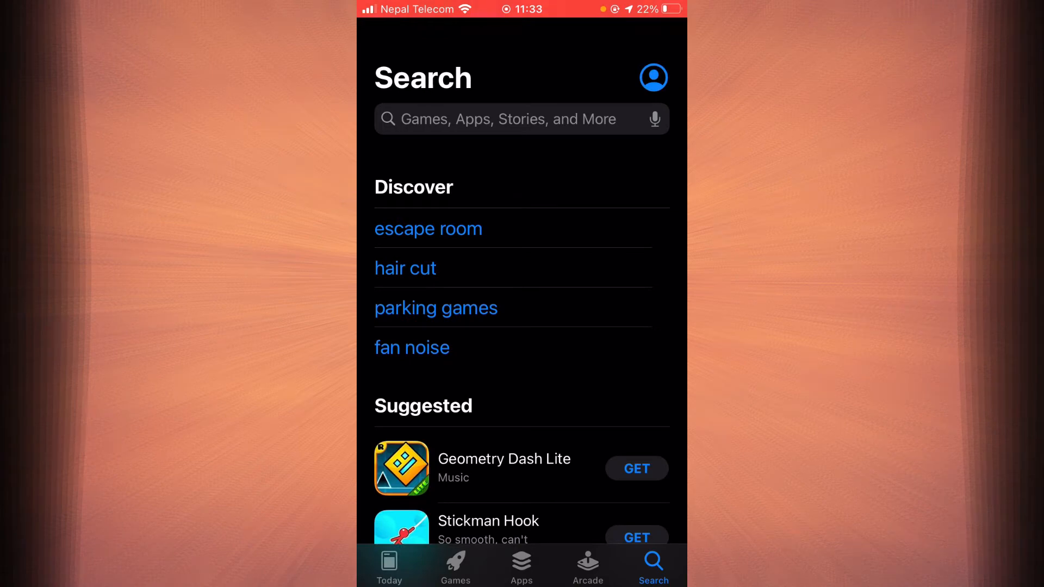
pyautogui.click(509, 119)
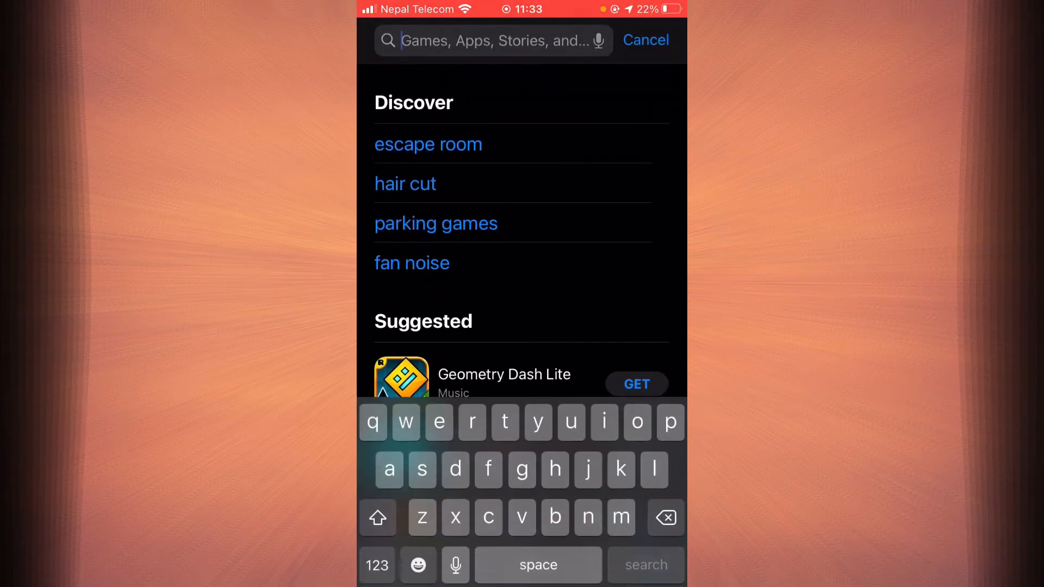
pyautogui.click(389, 422)
pyautogui.write('ac')
pyautogui.click(488, 518)
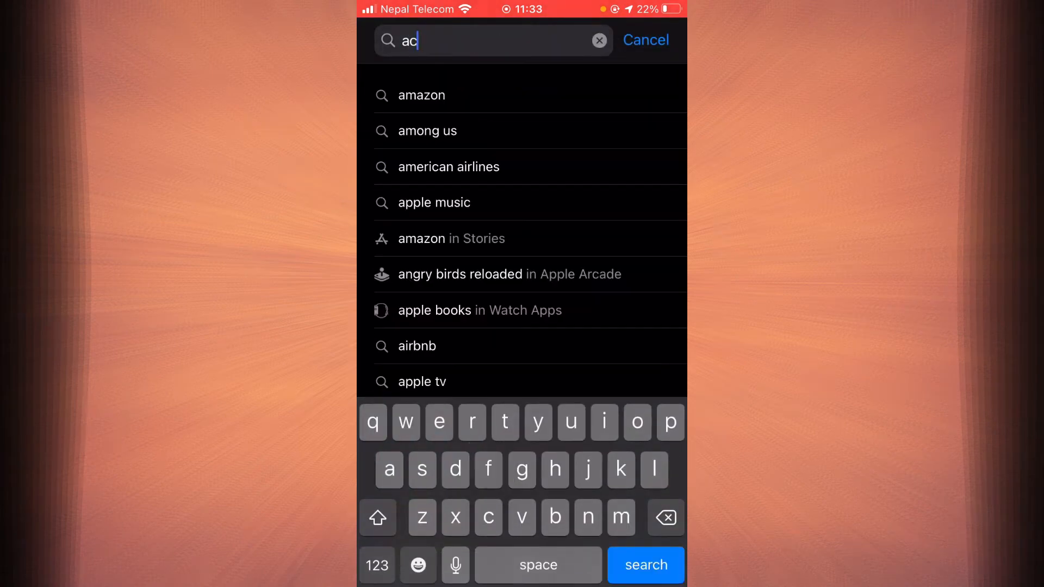
pyautogui.click(637, 422)
pyautogui.write('rns')
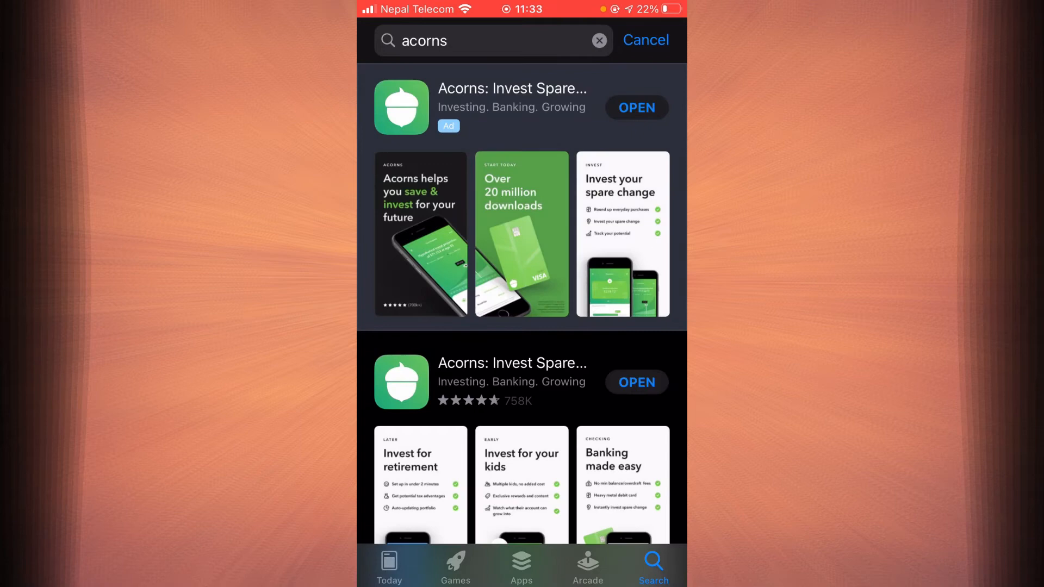
pyautogui.scroll(-4, 522, 326)
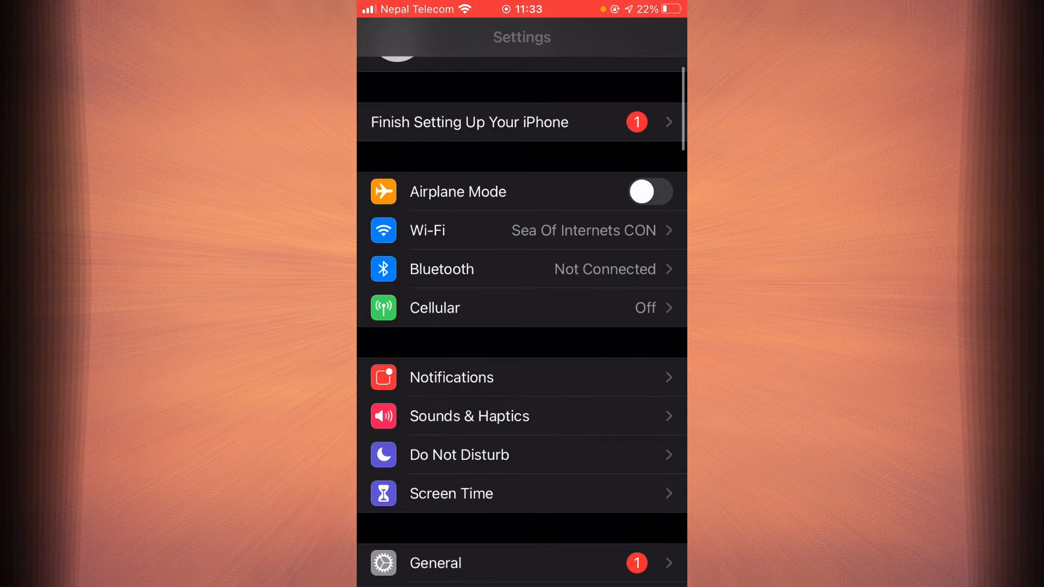
pyautogui.scroll(-5, 522, 368)
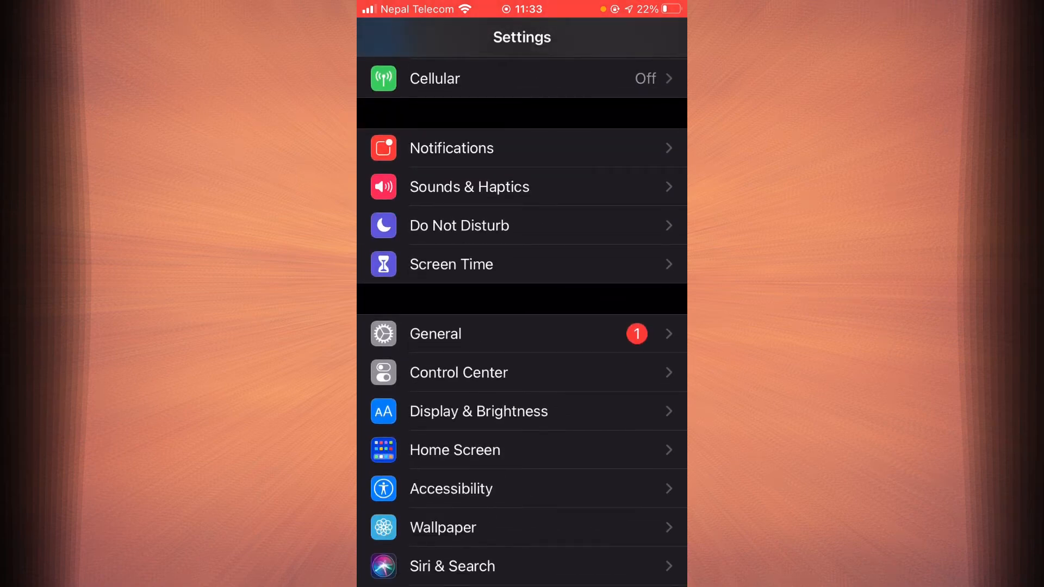
# Reach the iPhone Storage list in Settings > General showing apps by size
pyautogui.click(522, 334)
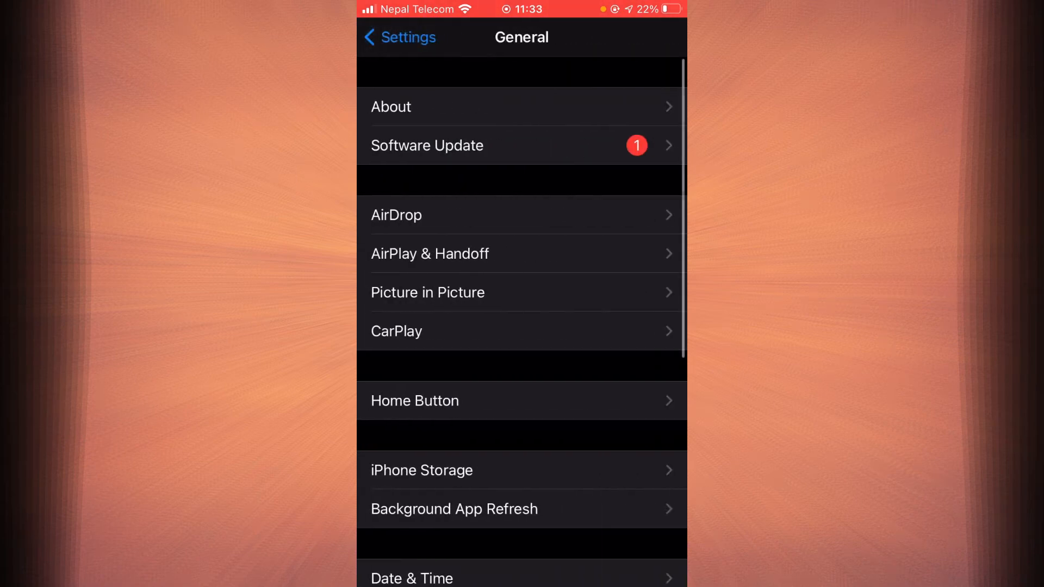
pyautogui.scroll(-3, 522, 327)
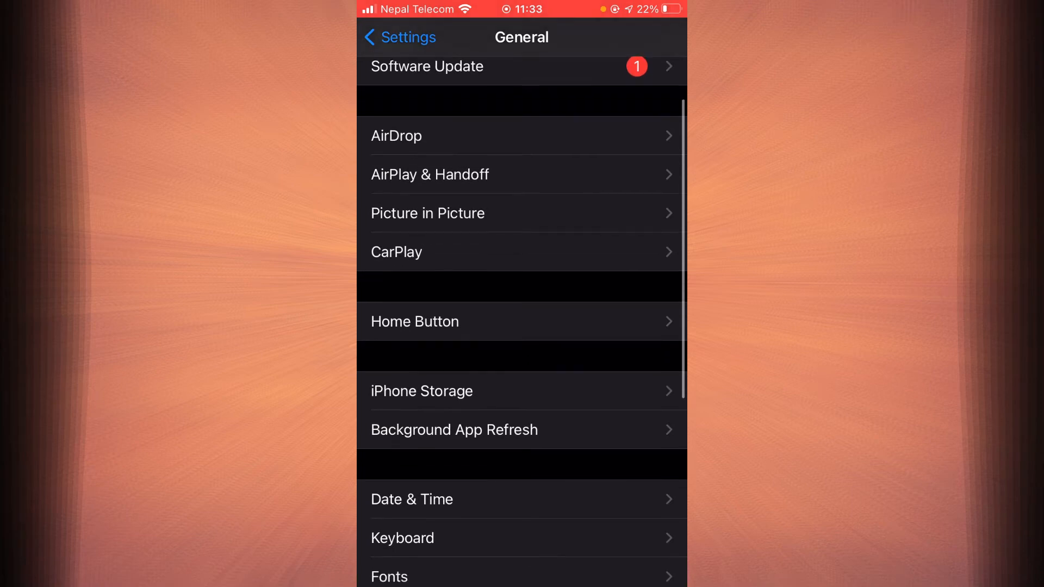
pyautogui.click(522, 390)
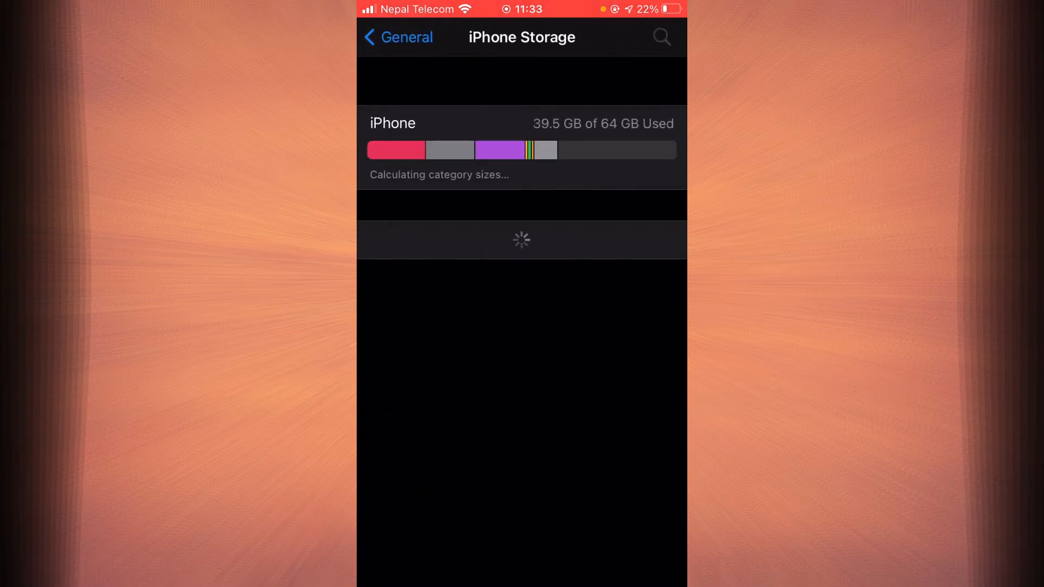
pyautogui.scroll(-5, 522, 326)
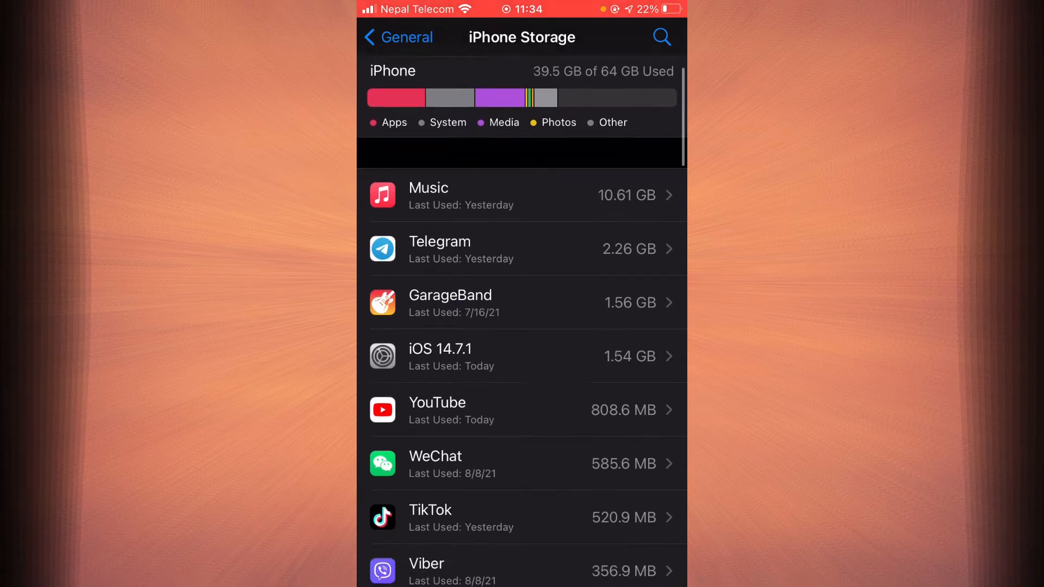
pyautogui.scroll(-10, 522, 326)
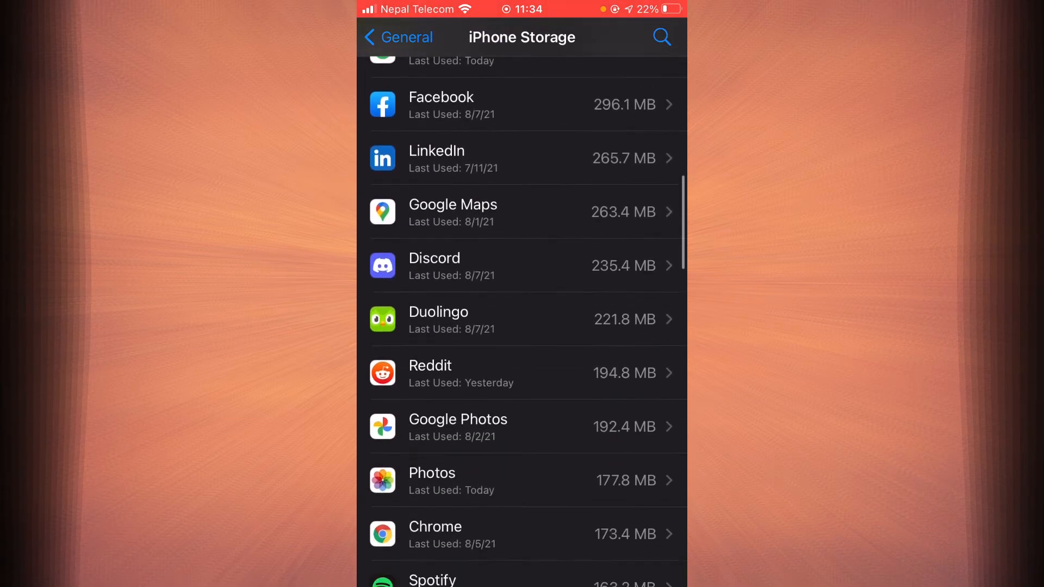
pyautogui.scroll(-5, 523, 327)
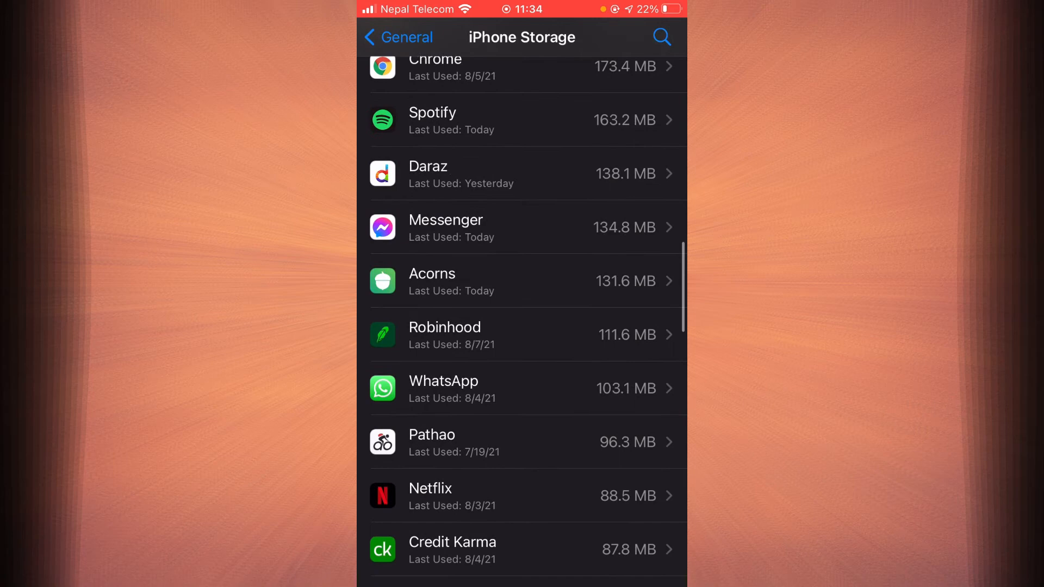
# Offload the Acorns app (131.6 MB) while keeping its documents and data
pyautogui.click(523, 281)
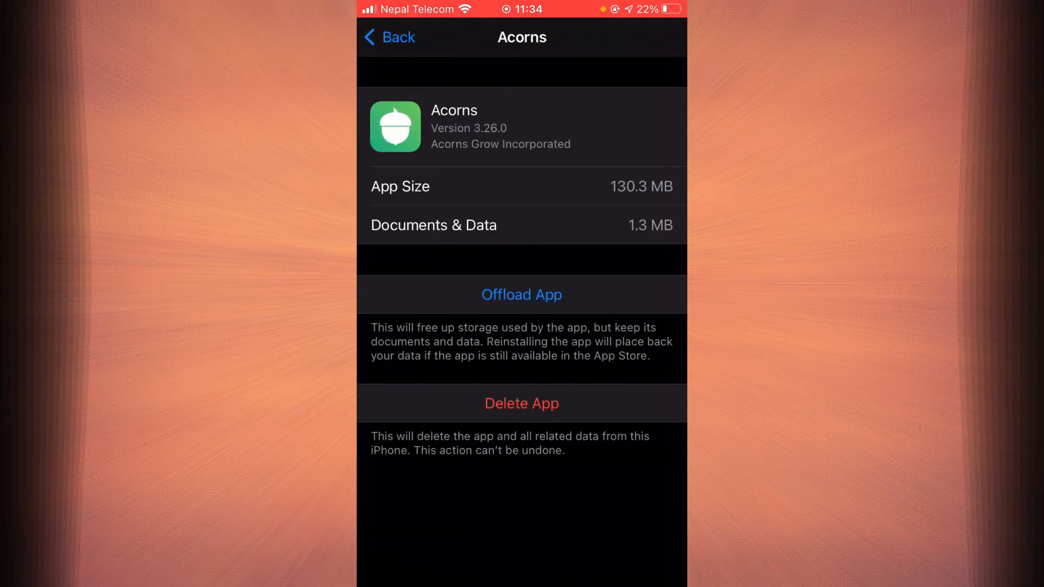
pyautogui.click(522, 294)
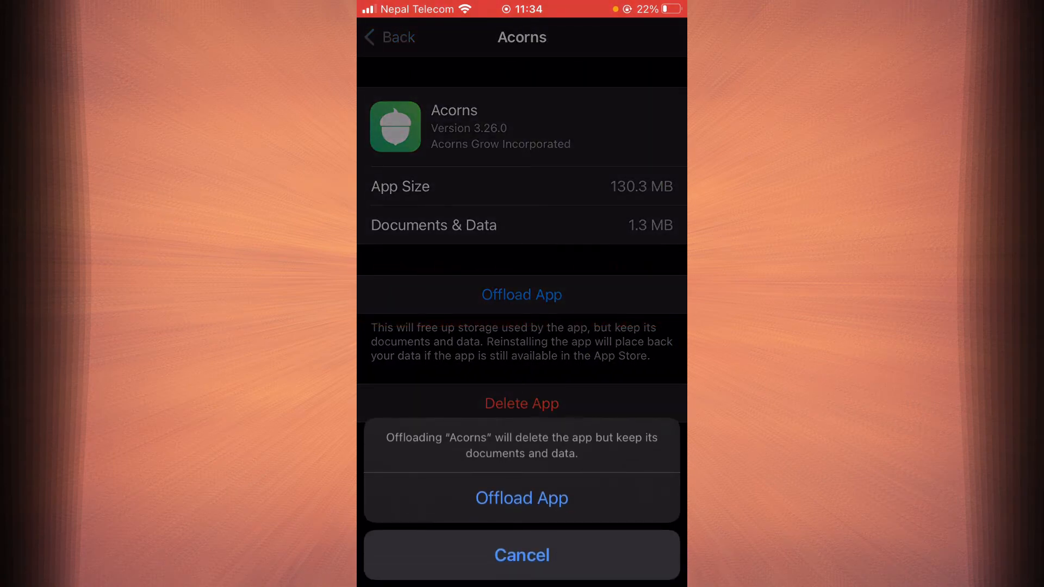
pyautogui.click(522, 498)
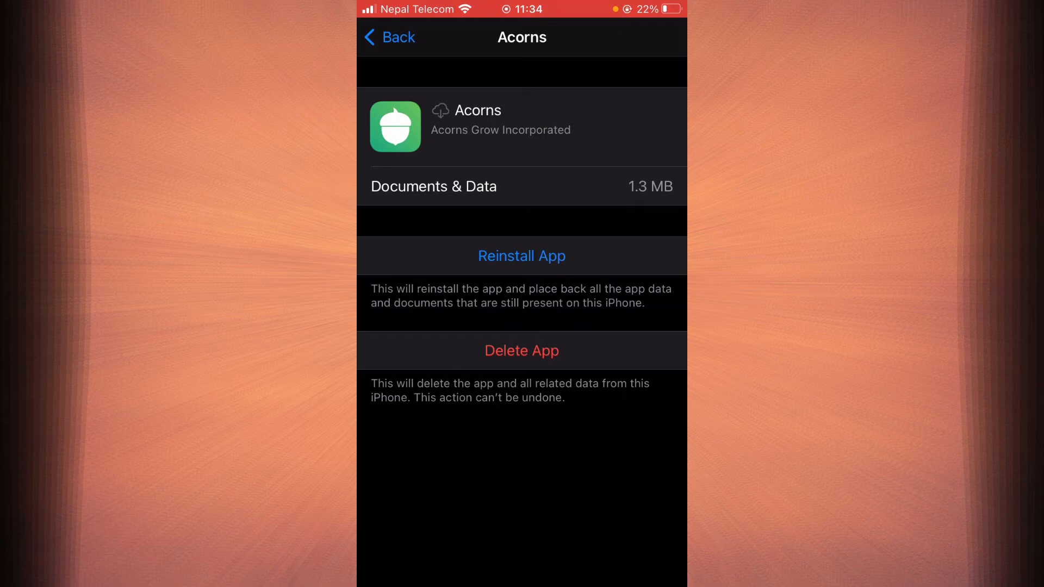
# Reinstall the offloaded Acorns app and return to the Home Screen
pyautogui.click(522, 255)
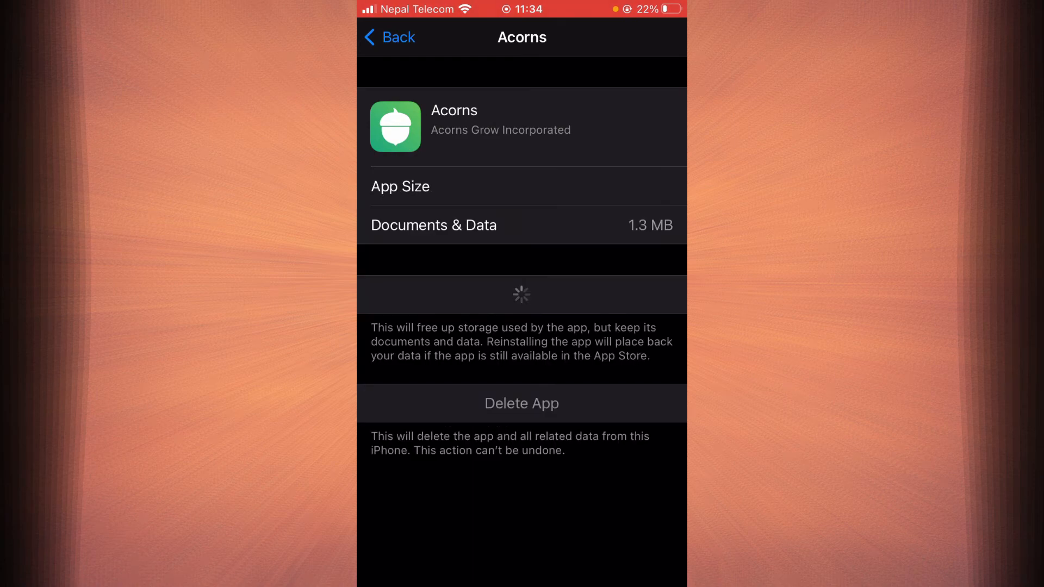
pyautogui.press('super')
# Swipe to the Home Screen page where the reinstalled Acorns icon is loading
pyautogui.moveTo(636, 286); pyautogui.dragTo(408, 285)
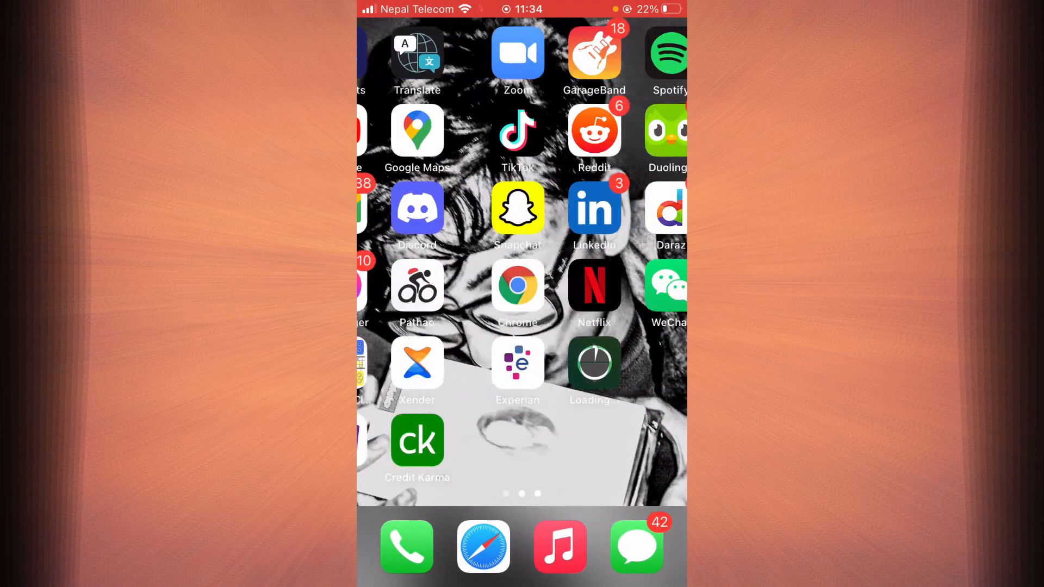